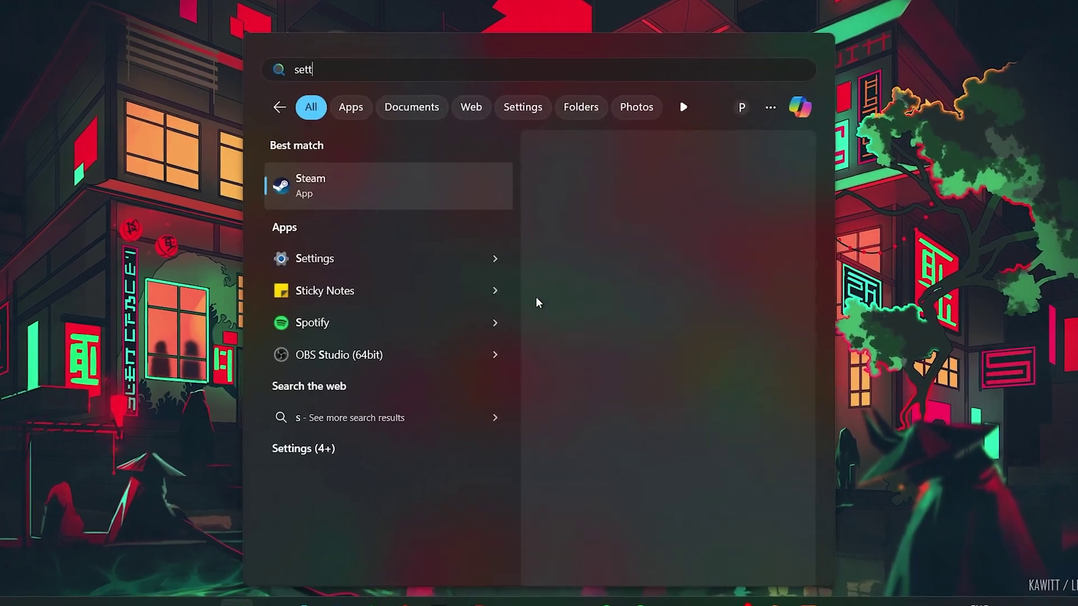
# Switch Bluetooth on under Bluetooth & devices so TWS V5.1 and BT5.1 Mouse appear
pyautogui.press('Return')
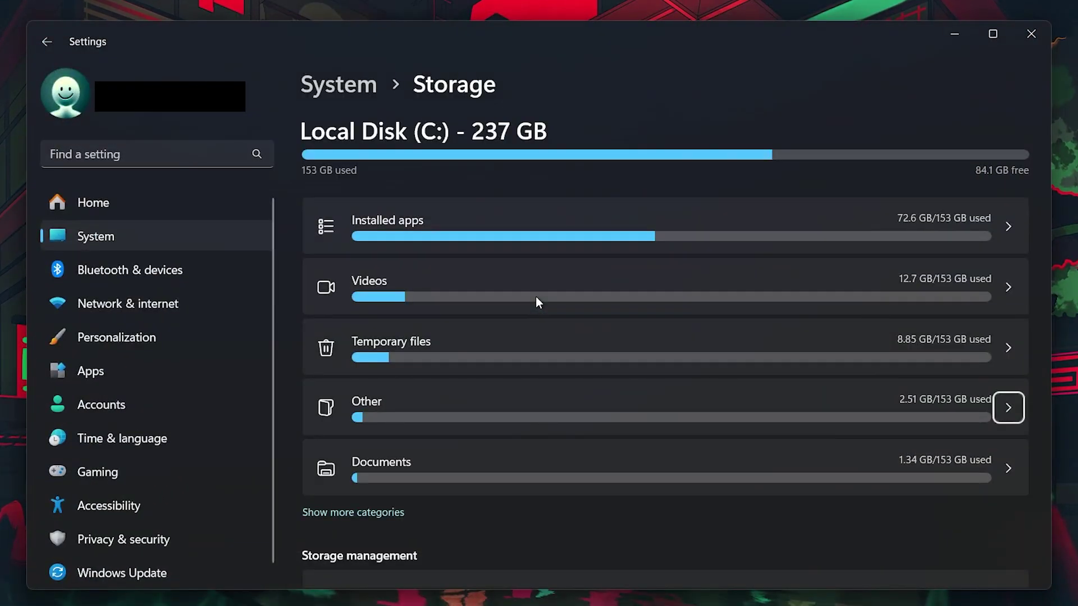
pyautogui.click(169, 212)
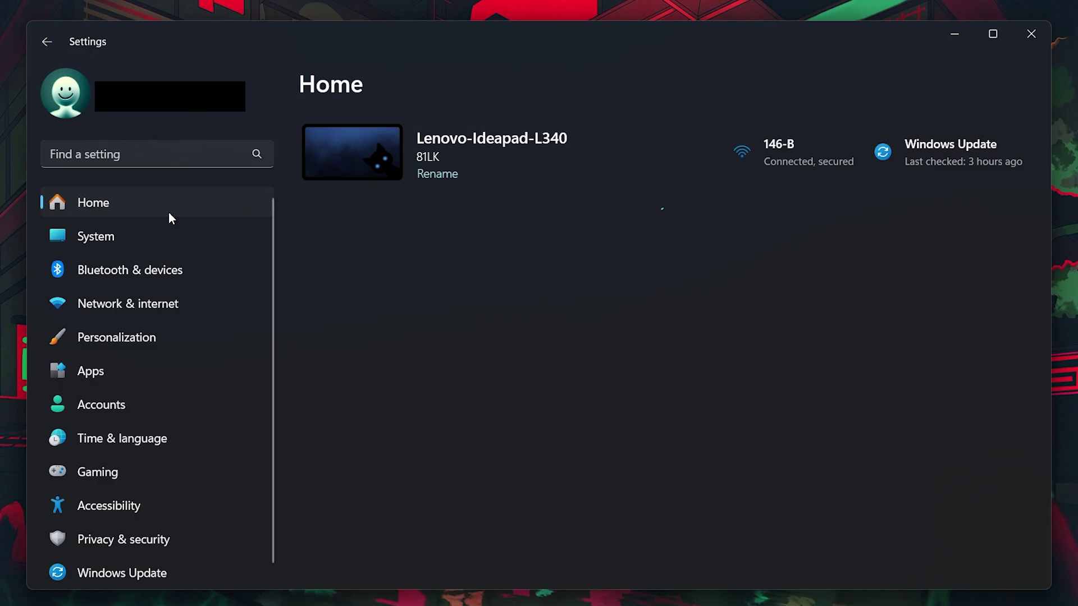
pyautogui.click(127, 271)
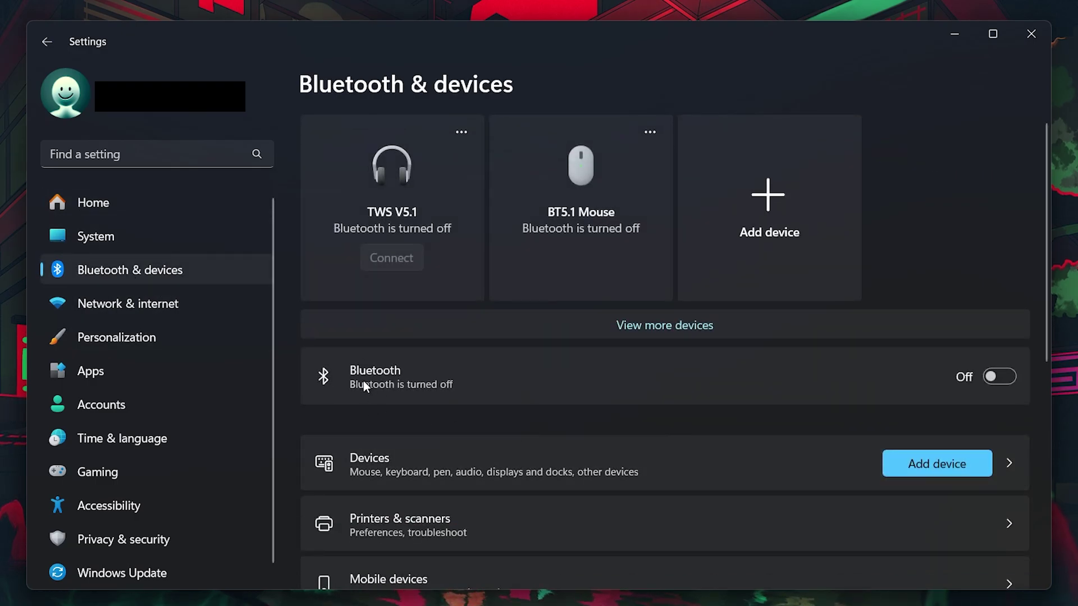
pyautogui.click(1005, 376)
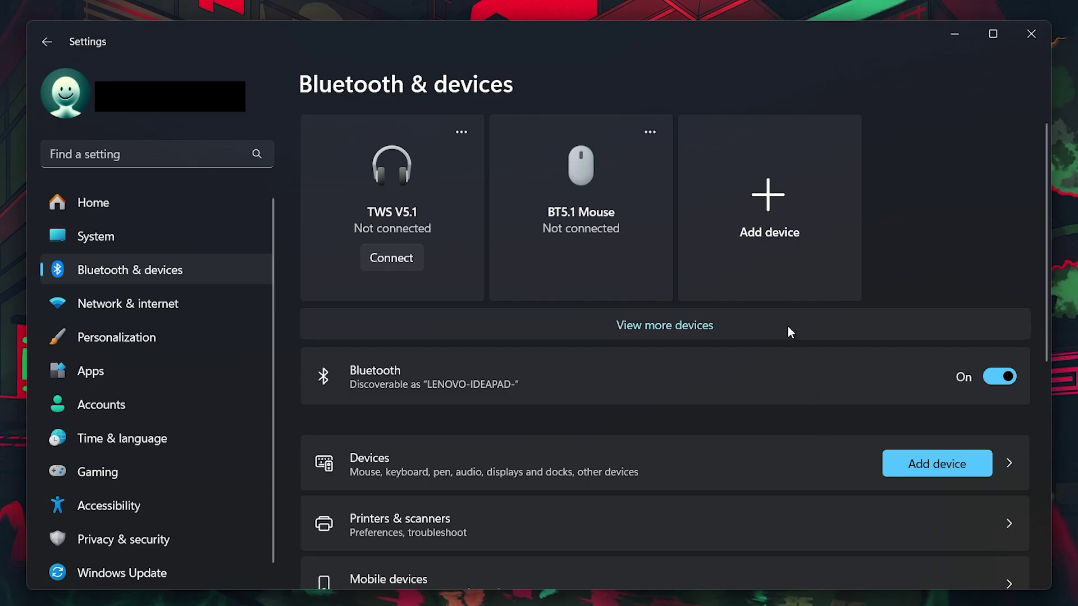
pyautogui.click(757, 233)
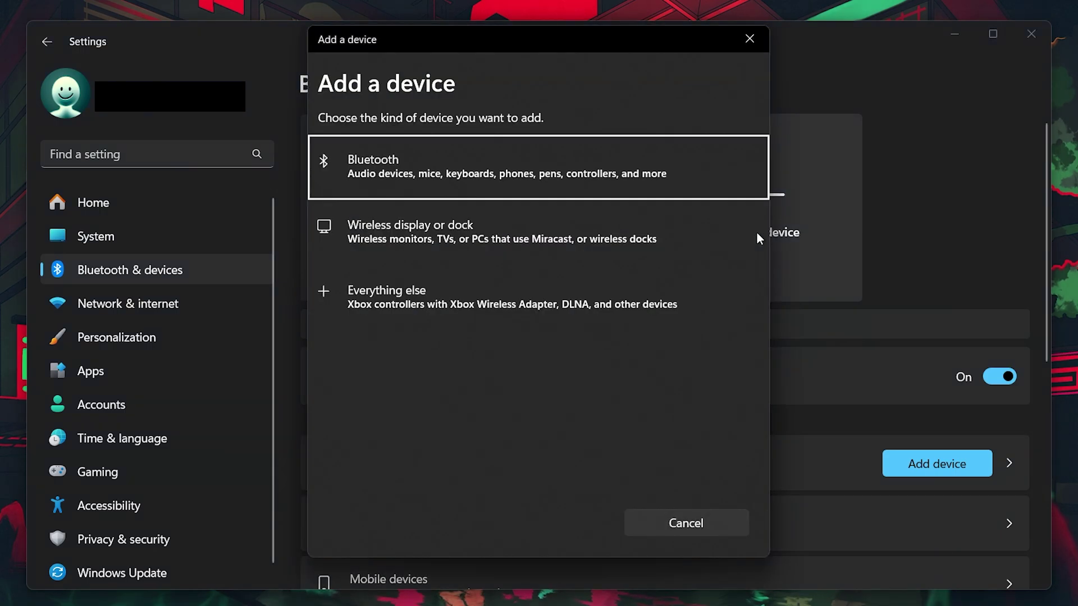
pyautogui.click(549, 170)
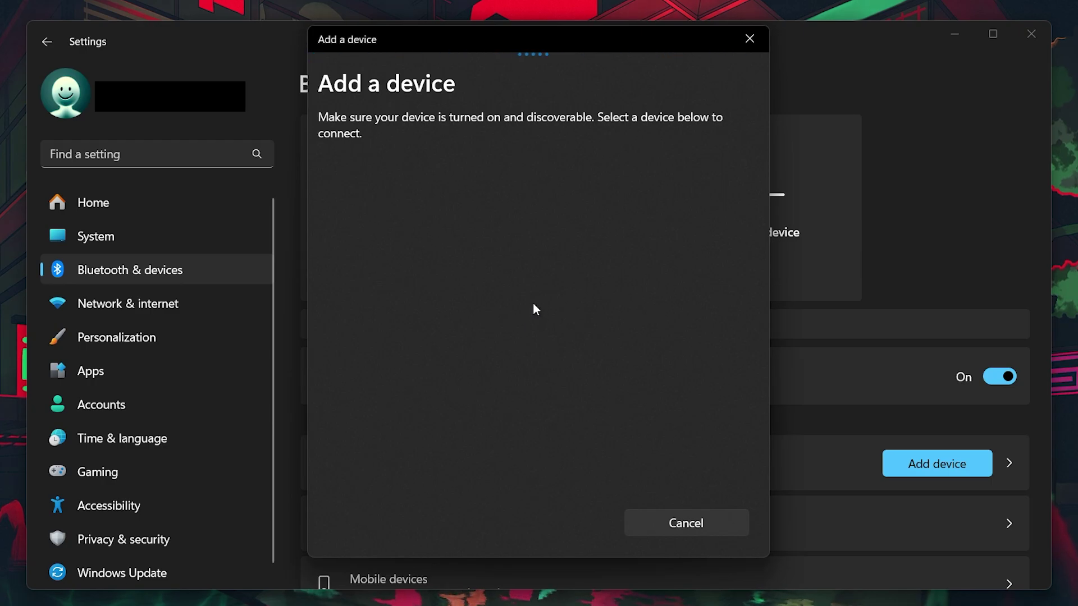
pyautogui.click(686, 523)
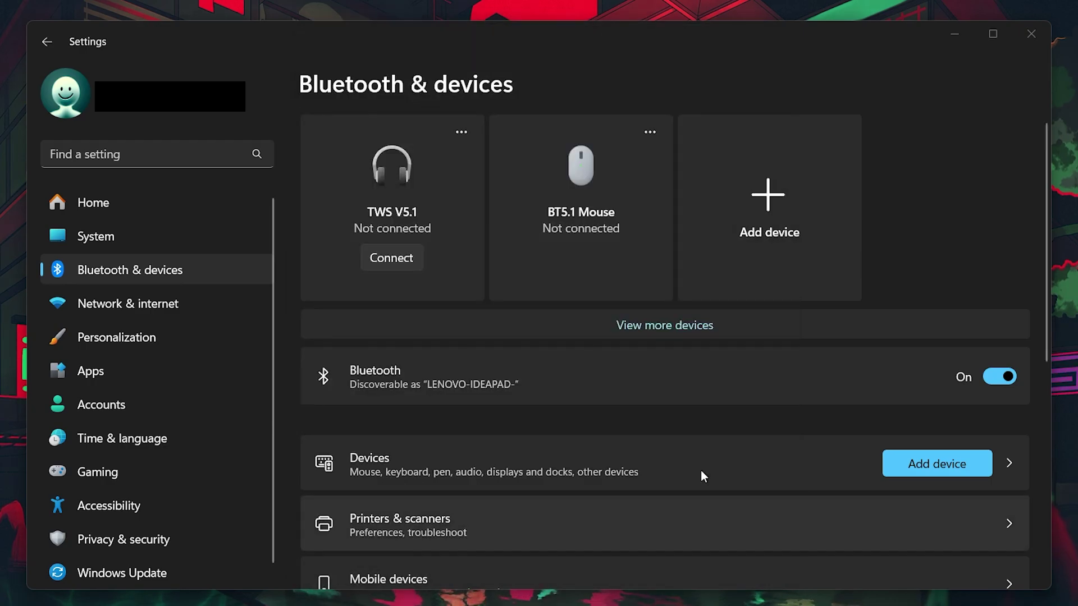
pyautogui.click(649, 133)
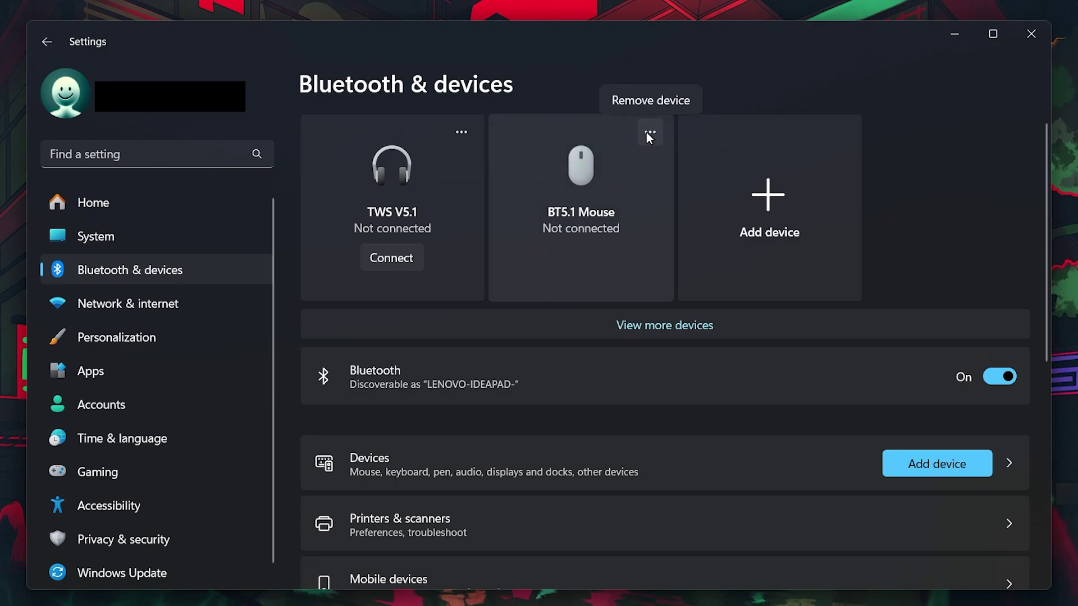
pyautogui.click(621, 100)
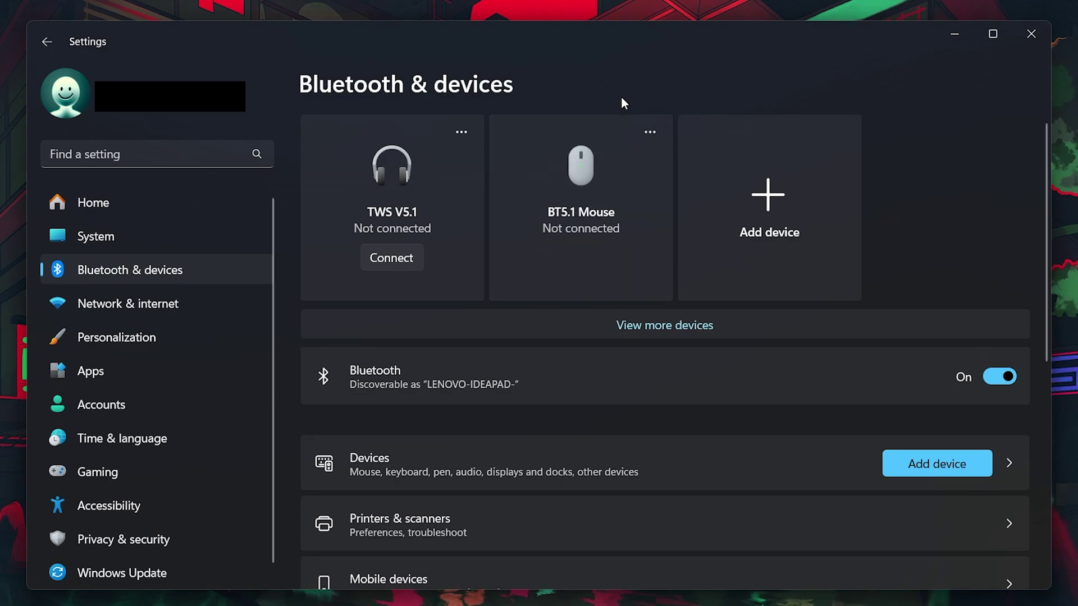
pyautogui.click(732, 221)
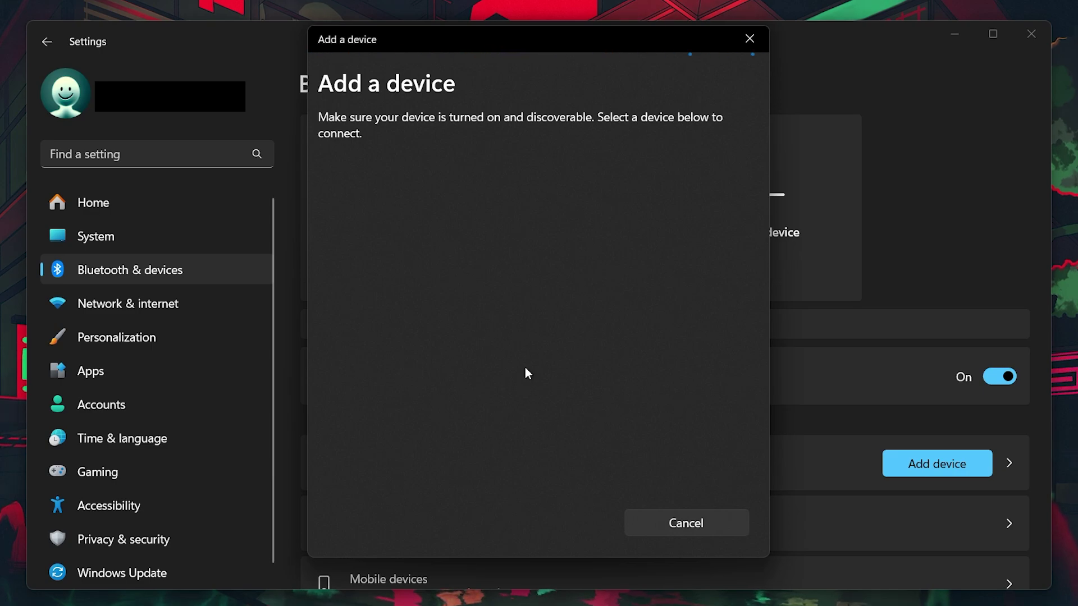
pyautogui.click(750, 40)
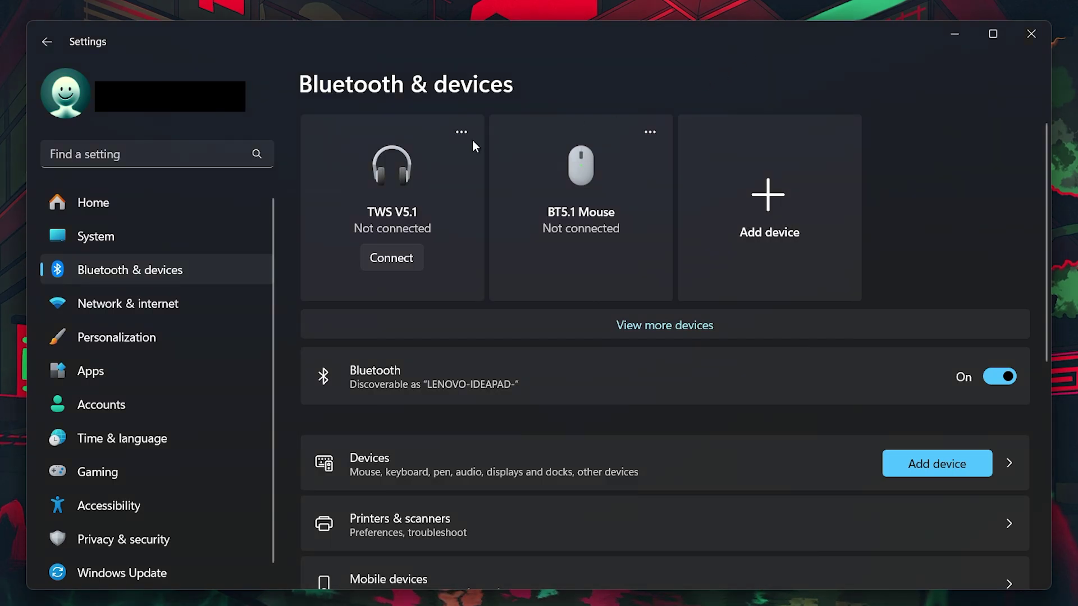
# Go to System > Troubleshoot and open the Other troubleshooters list
pyautogui.click(166, 226)
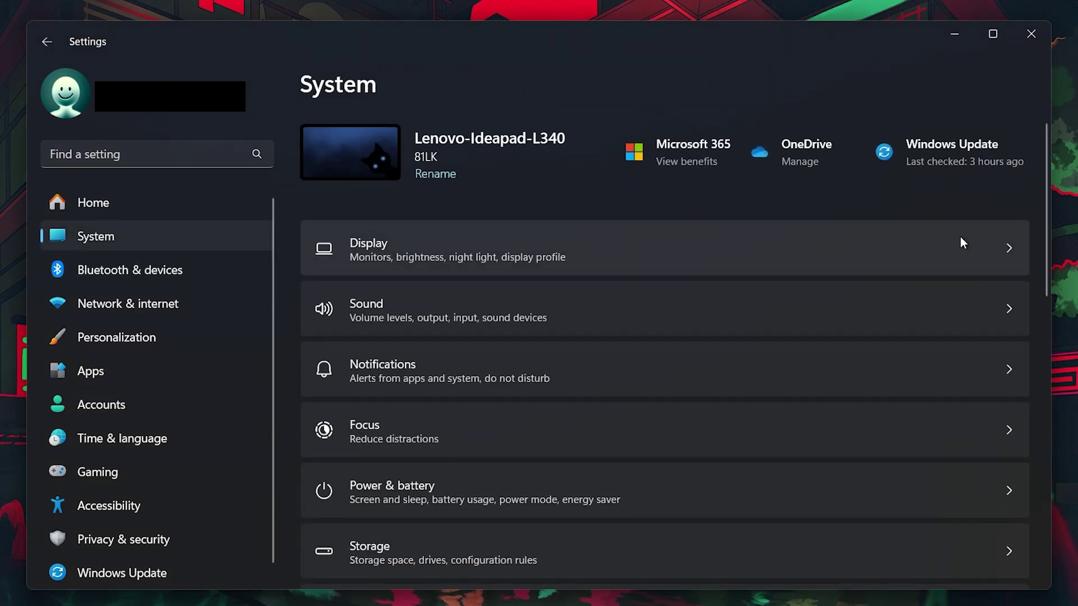
pyautogui.moveTo(1046, 228); pyautogui.dragTo(1033, 396)
pyautogui.click(550, 400)
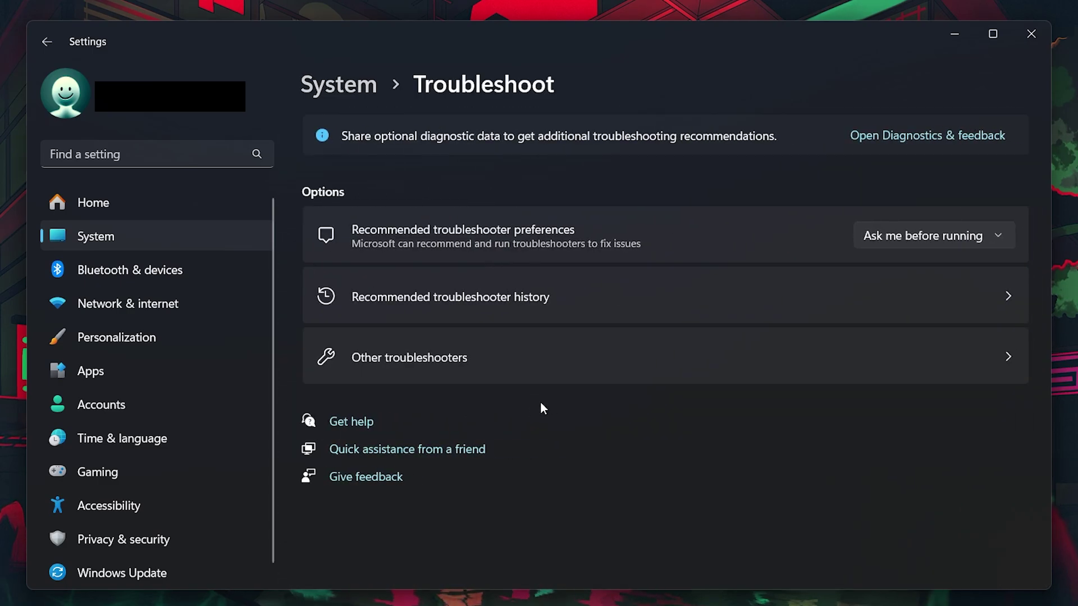
pyautogui.click(412, 362)
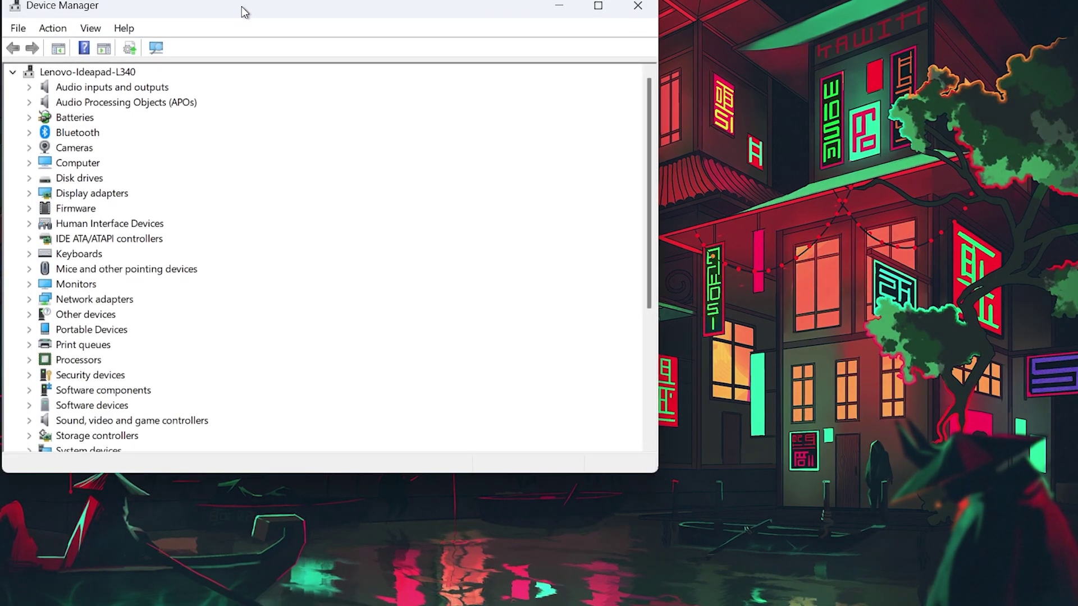
# Expand Mice and other pointing devices, scan for hardware changes, and open the HID-compliant mouse's menu
pyautogui.moveTo(242, 5); pyautogui.dragTo(440, 73)
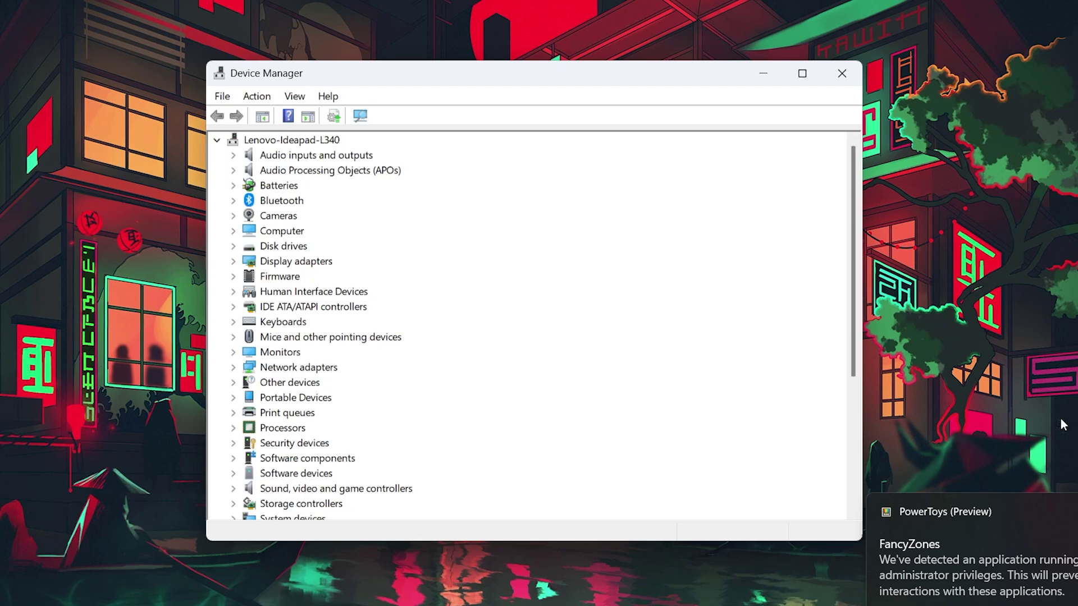
pyautogui.click(233, 337)
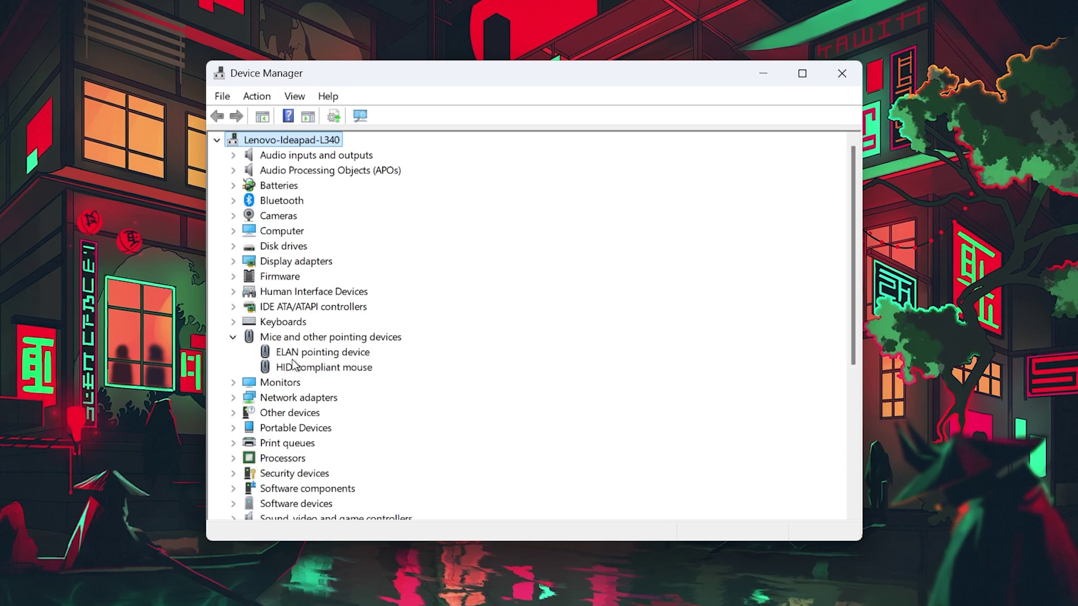
pyautogui.rightClick(295, 338)
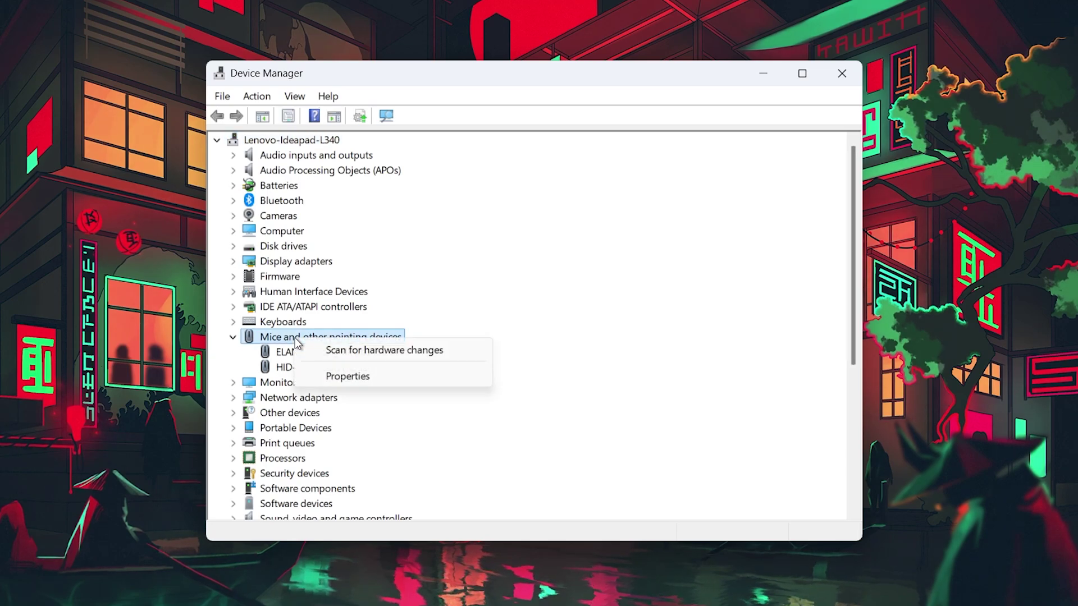
pyautogui.click(337, 350)
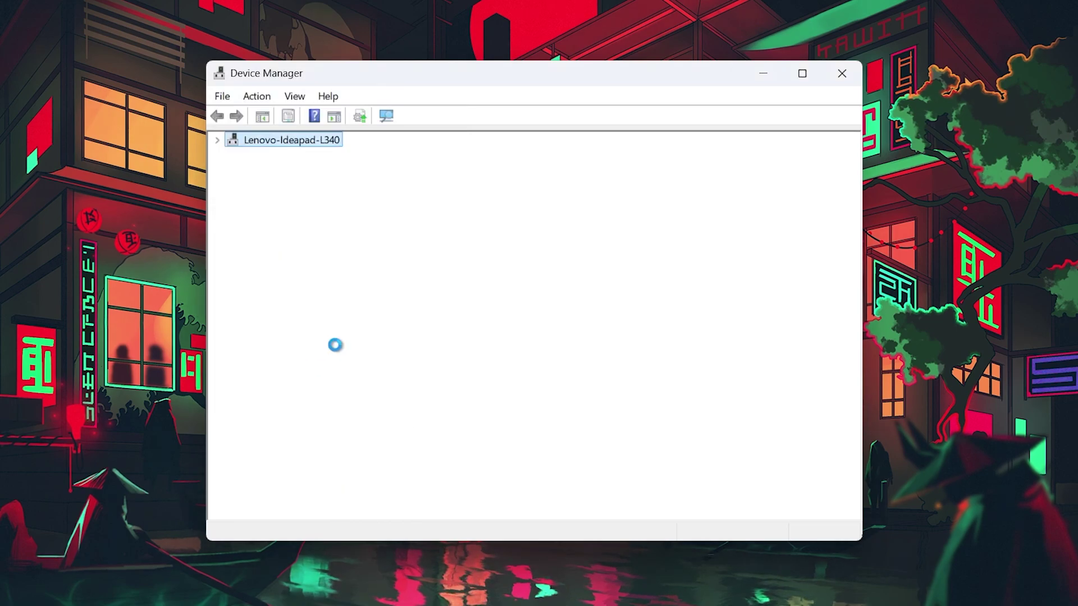
pyautogui.rightClick(315, 366)
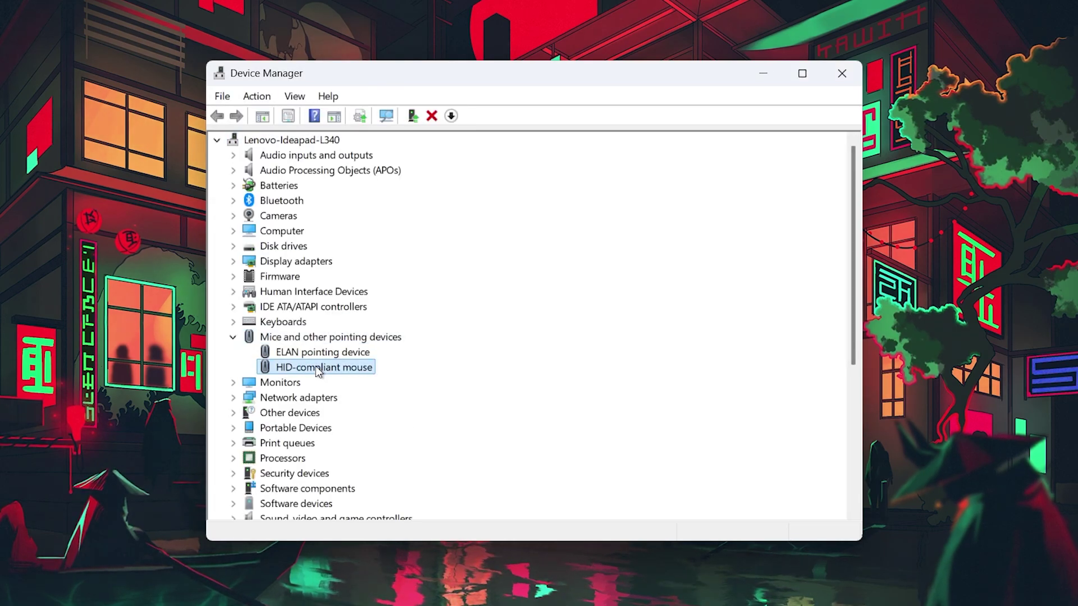
# Run an automatic driver search for the HID-compliant mouse and close the already-up-to-date result
pyautogui.click(367, 380)
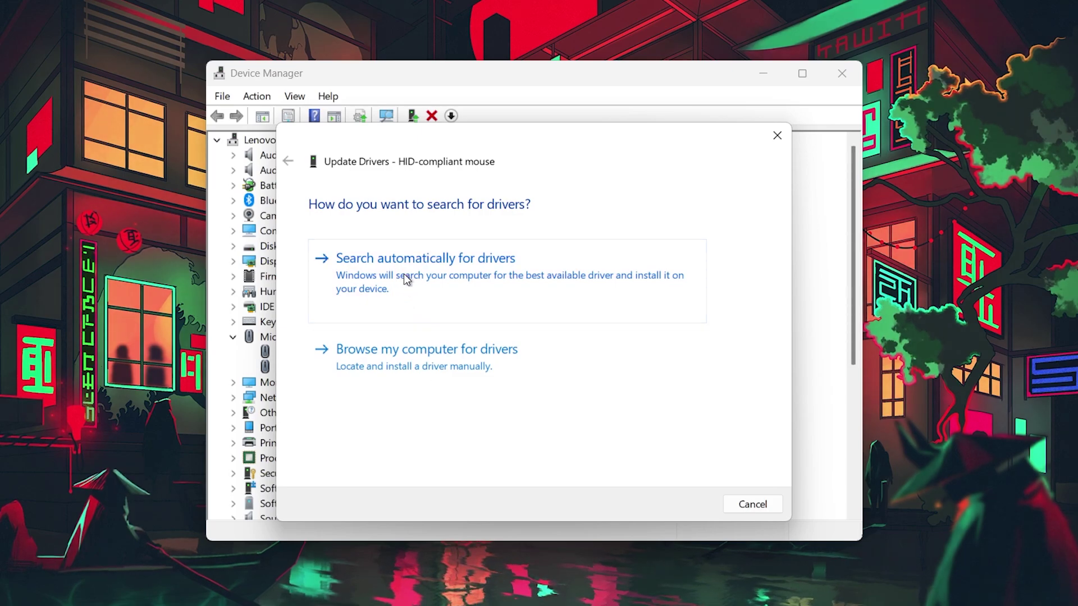
pyautogui.click(404, 274)
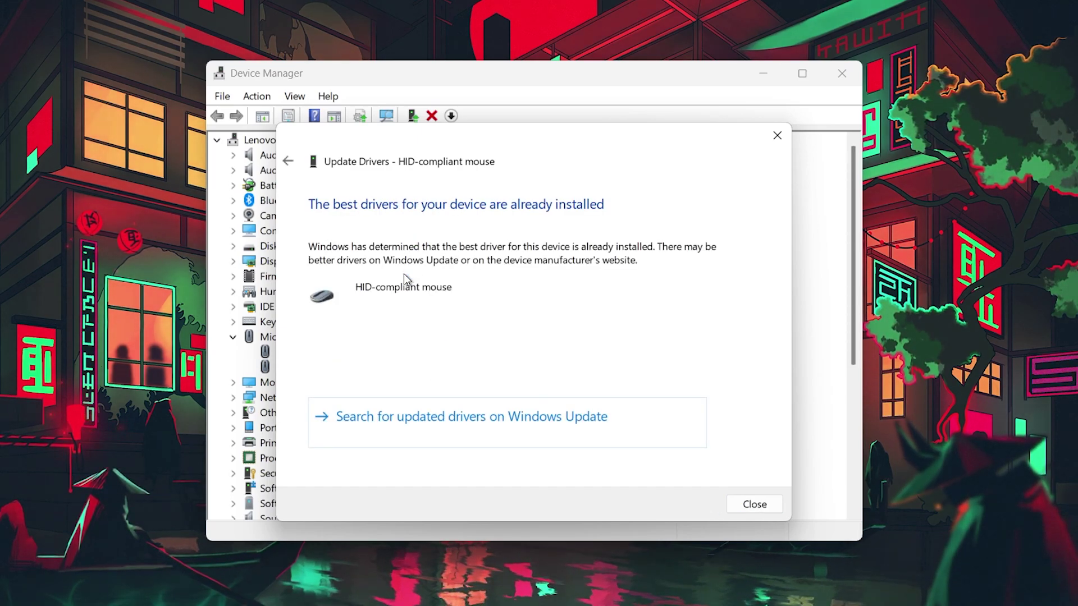
pyautogui.click(748, 513)
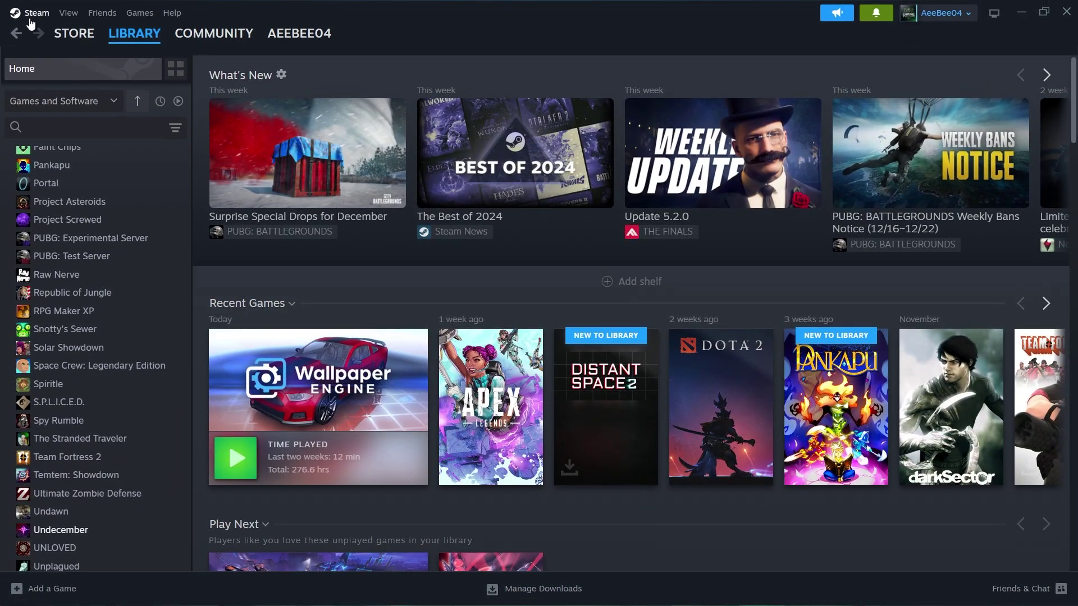
# In Steam Settings > Controller, enable Steam Input for Xbox, Switch Pro and generic controllers
pyautogui.click(30, 16)
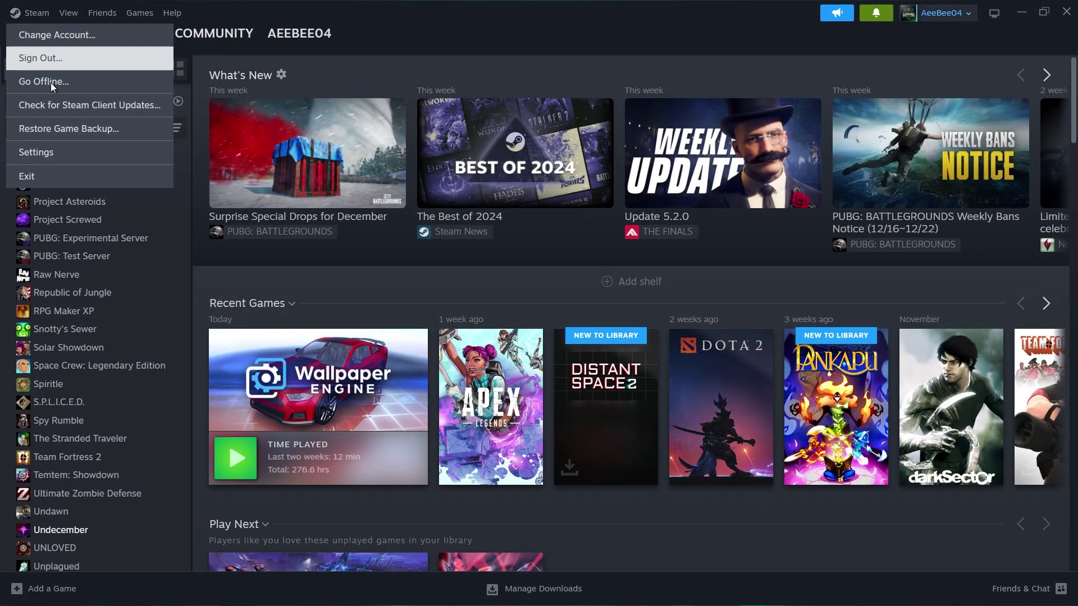
pyautogui.click(48, 149)
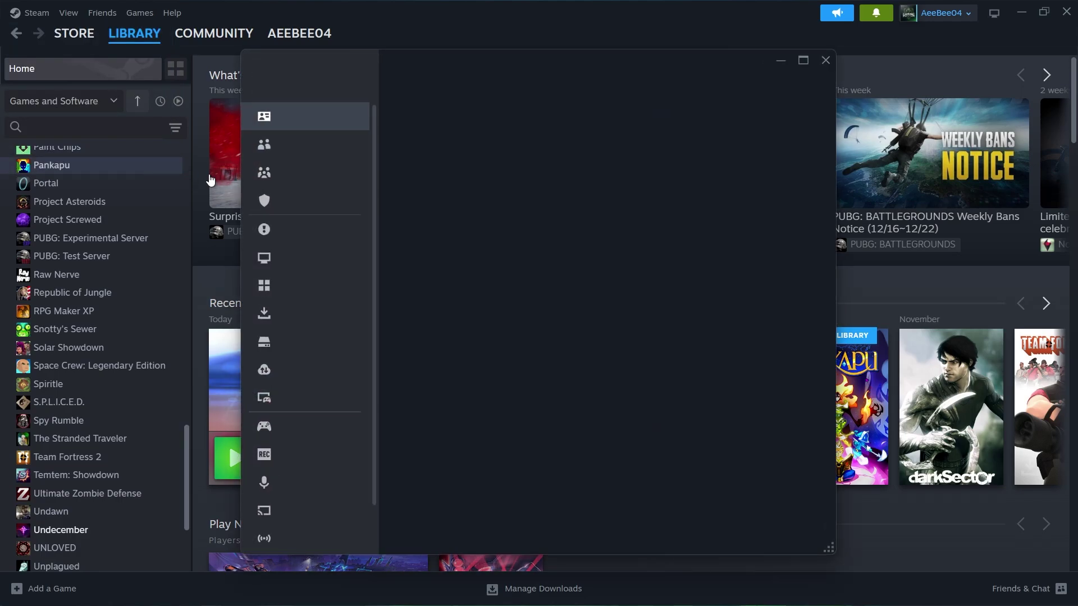
pyautogui.click(302, 429)
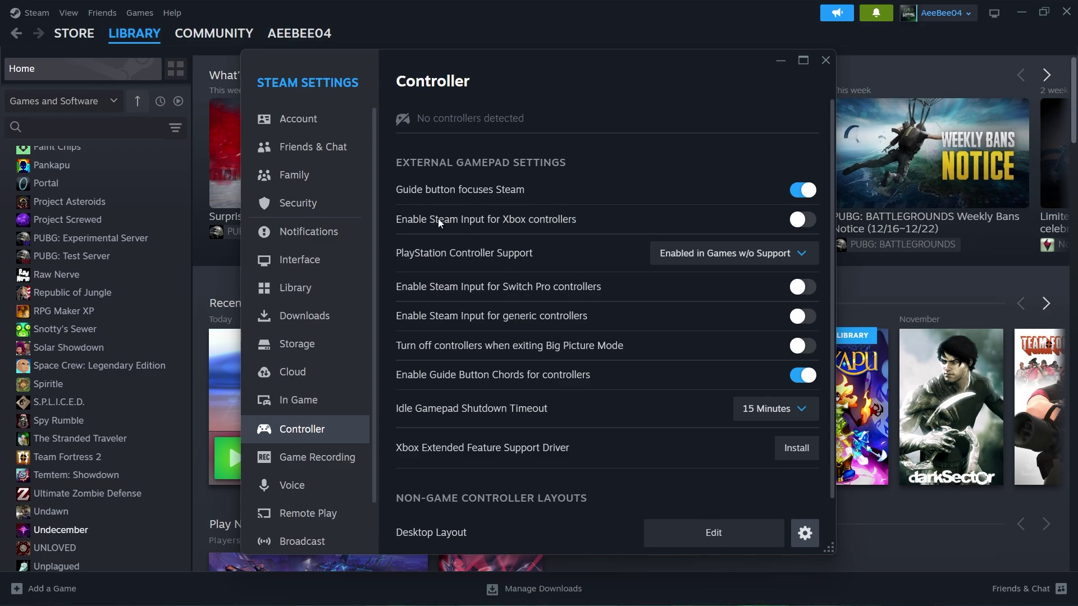
pyautogui.click(799, 227)
pyautogui.click(795, 287)
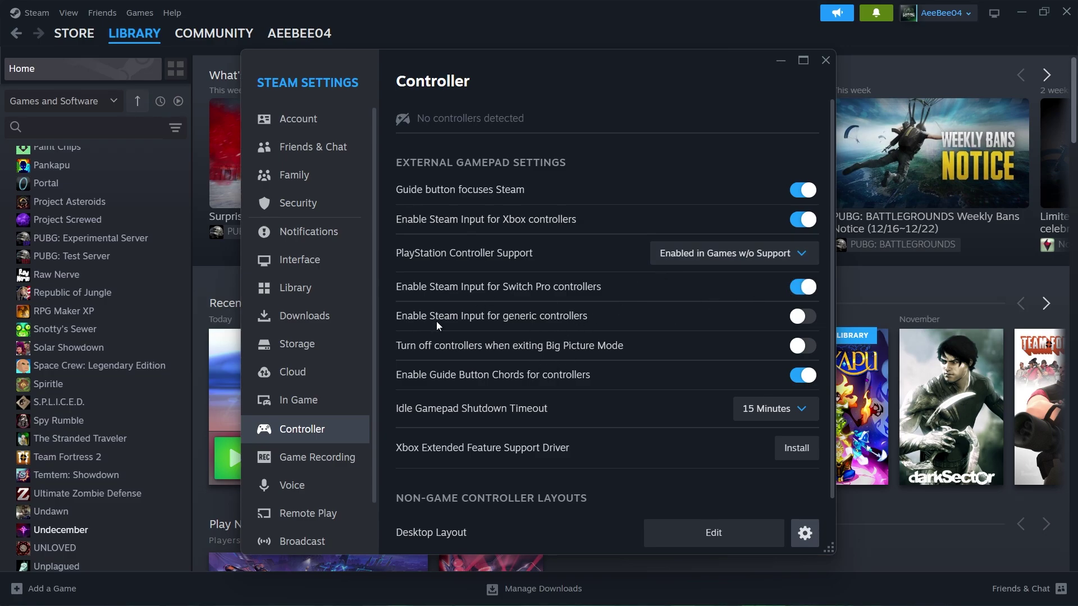
pyautogui.click(814, 321)
# Close Steam Settings and open Metro: Last Light Complete Edition's Properties at the Controller section
pyautogui.click(825, 65)
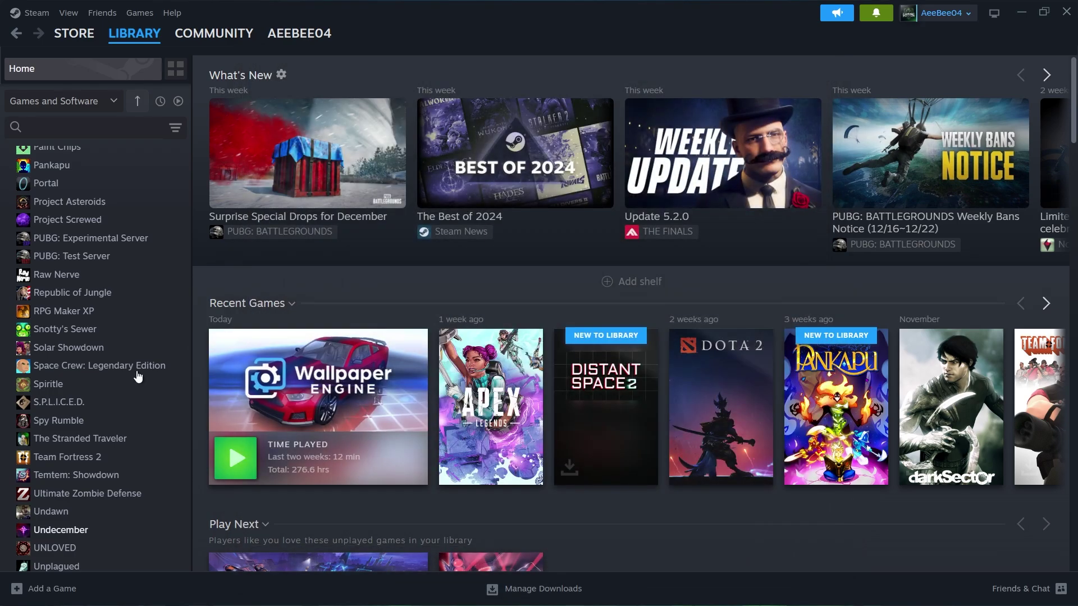
pyautogui.scroll(3, 137, 464)
pyautogui.moveTo(189, 453); pyautogui.dragTo(214, 215)
pyautogui.click(94, 326)
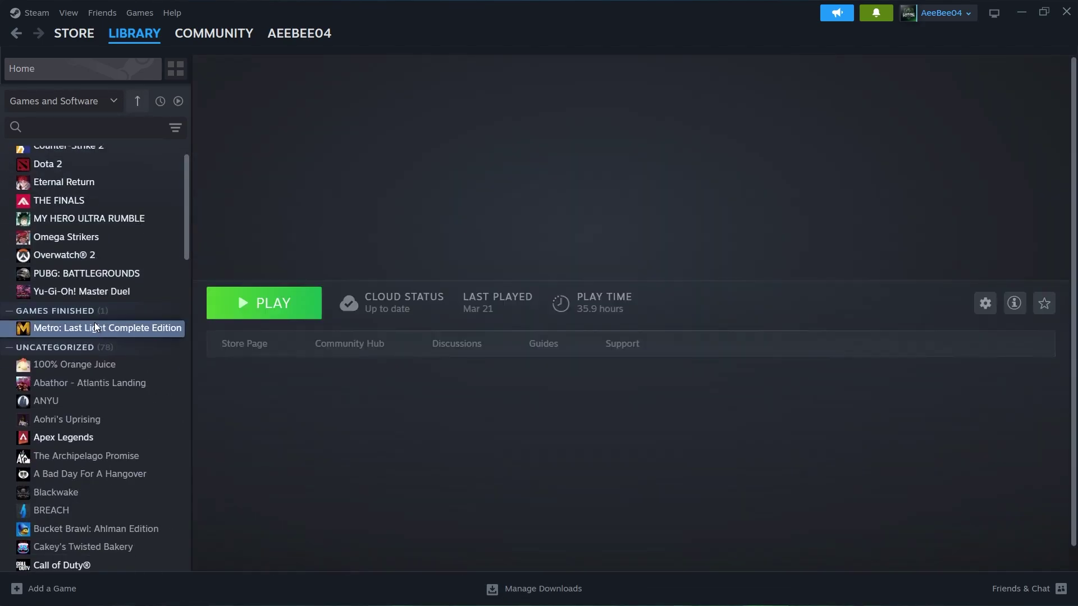
pyautogui.rightClick(96, 325)
pyautogui.click(147, 457)
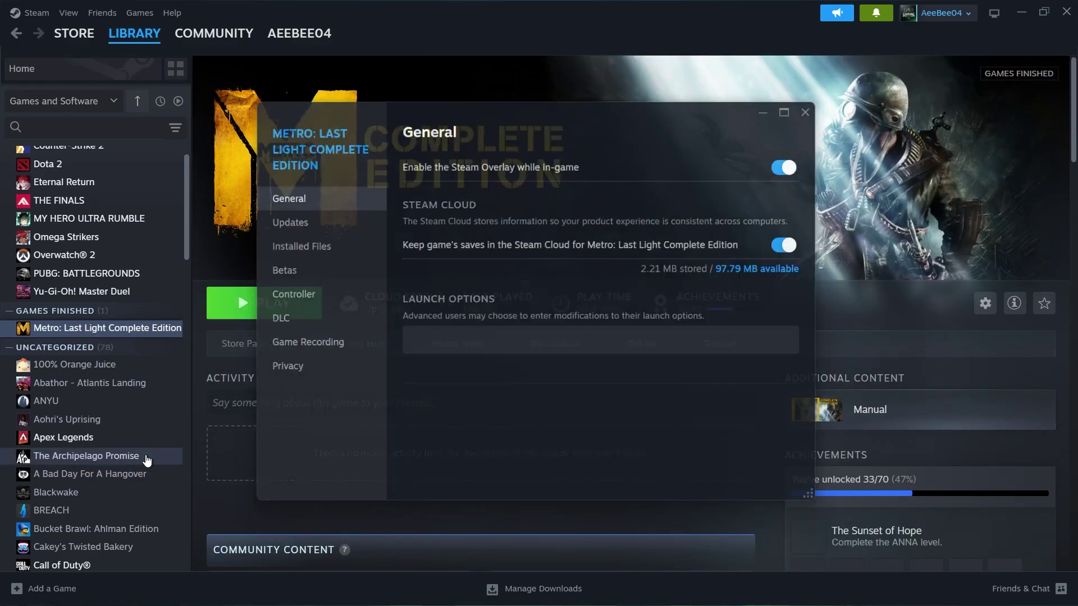
pyautogui.click(290, 300)
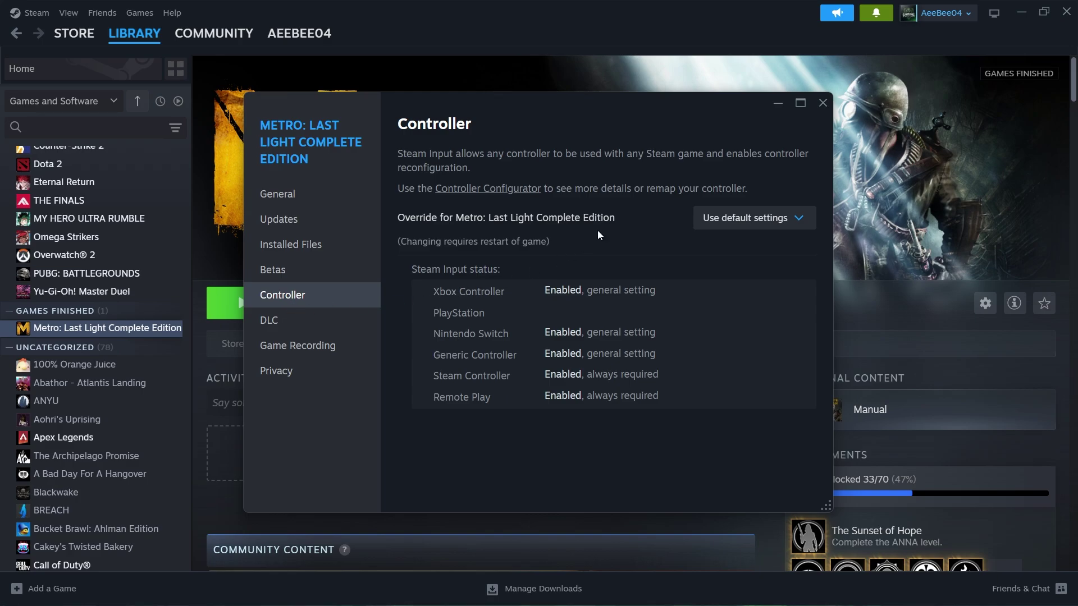
# Set the game's Steam Input override, view the Controller Configurator, and close the properties
pyautogui.click(747, 217)
pyautogui.click(756, 306)
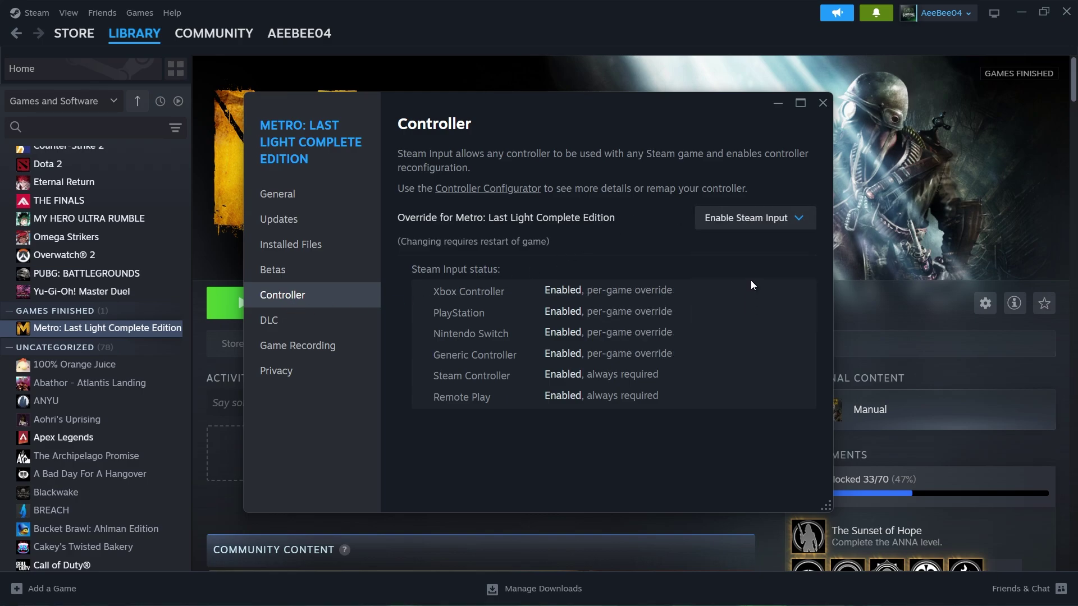
pyautogui.click(753, 219)
pyautogui.click(740, 280)
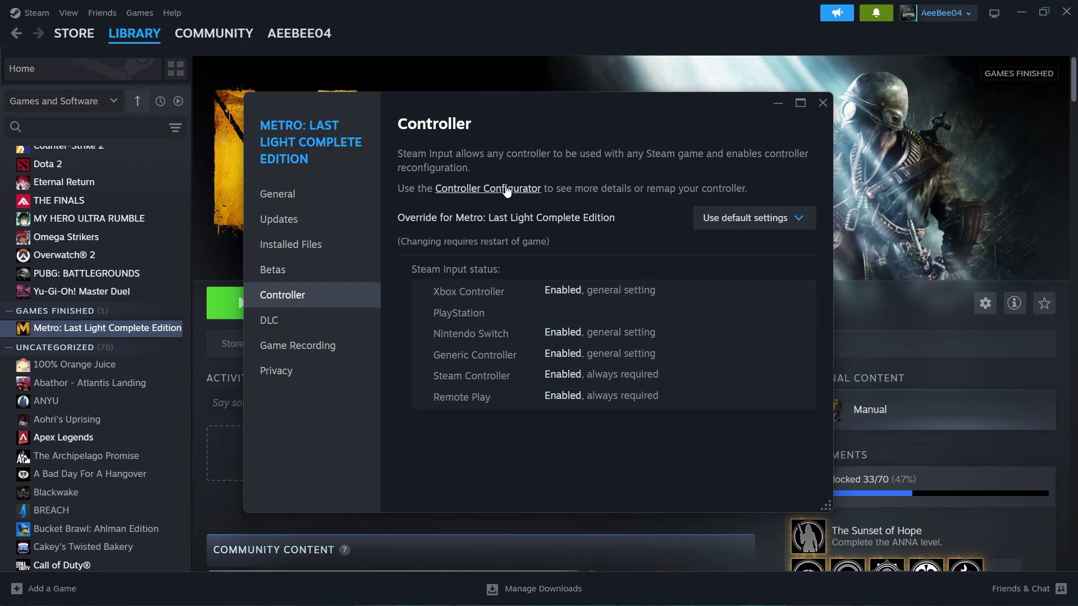
pyautogui.click(488, 188)
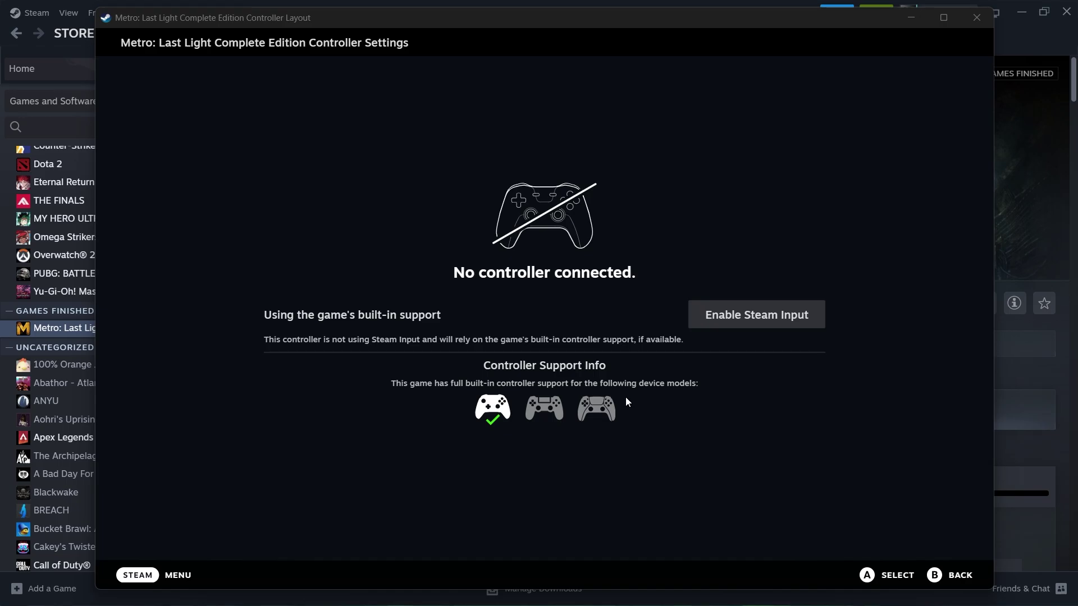
pyautogui.click(976, 18)
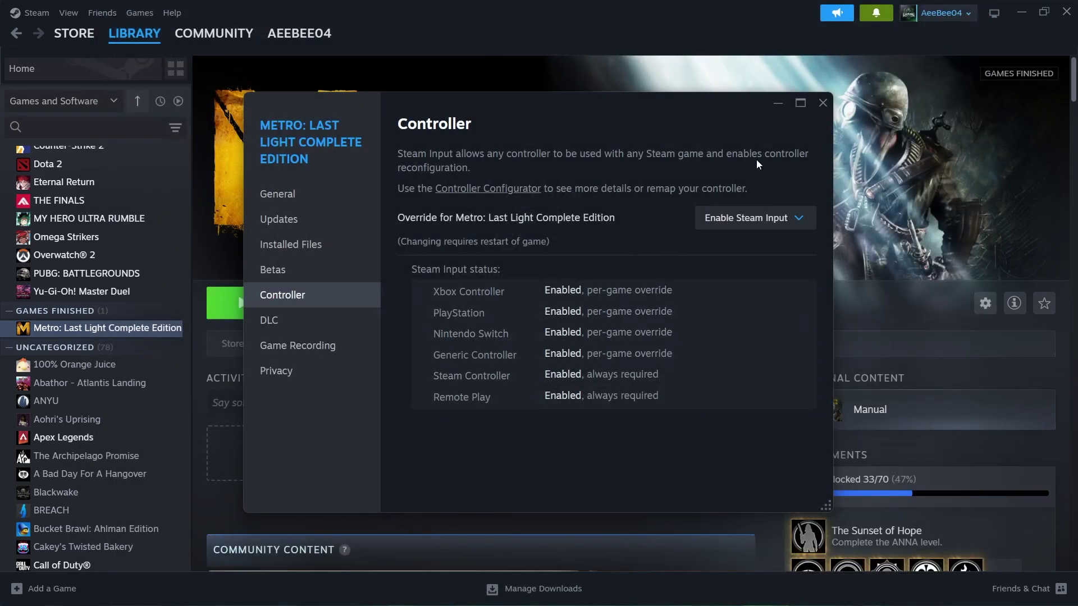
pyautogui.click(823, 103)
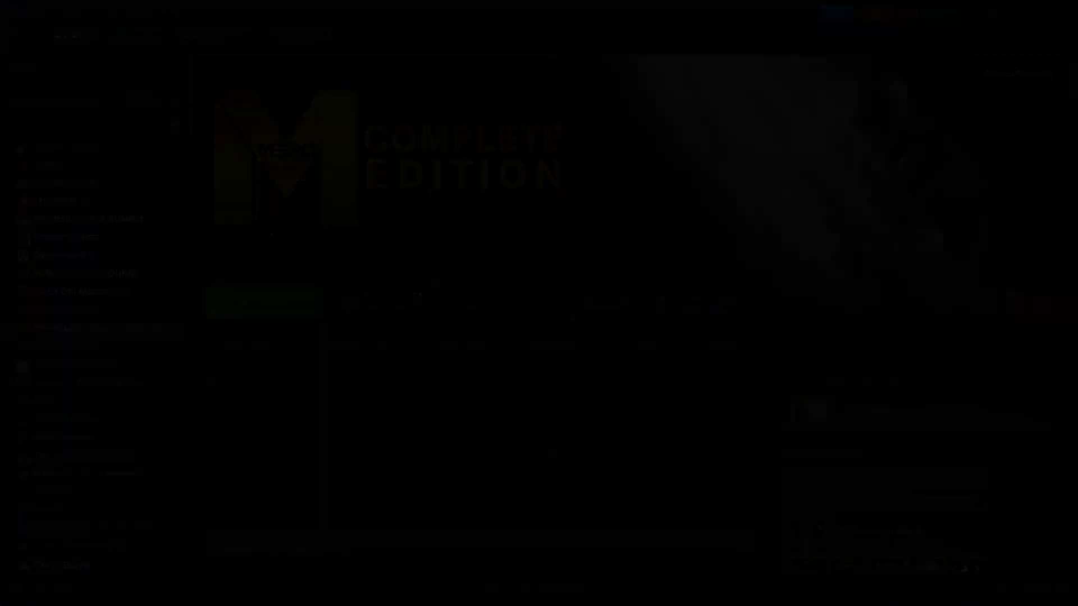